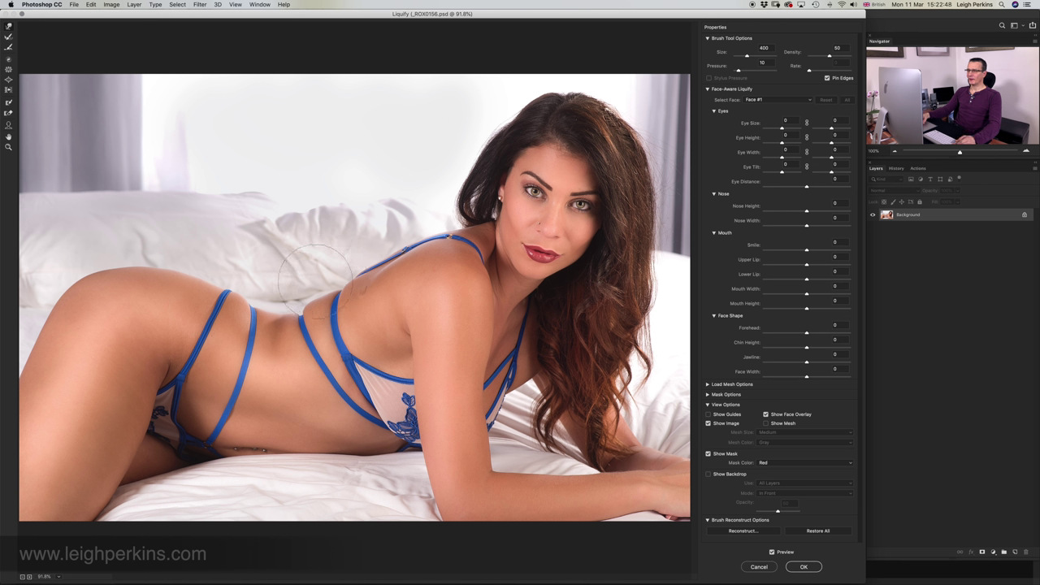
- Try Forward Warp strokes beside the hip with brush size 500, density 63 and pressure 61, and undo the last change
{"action": "key", "text": "bracketleft"}
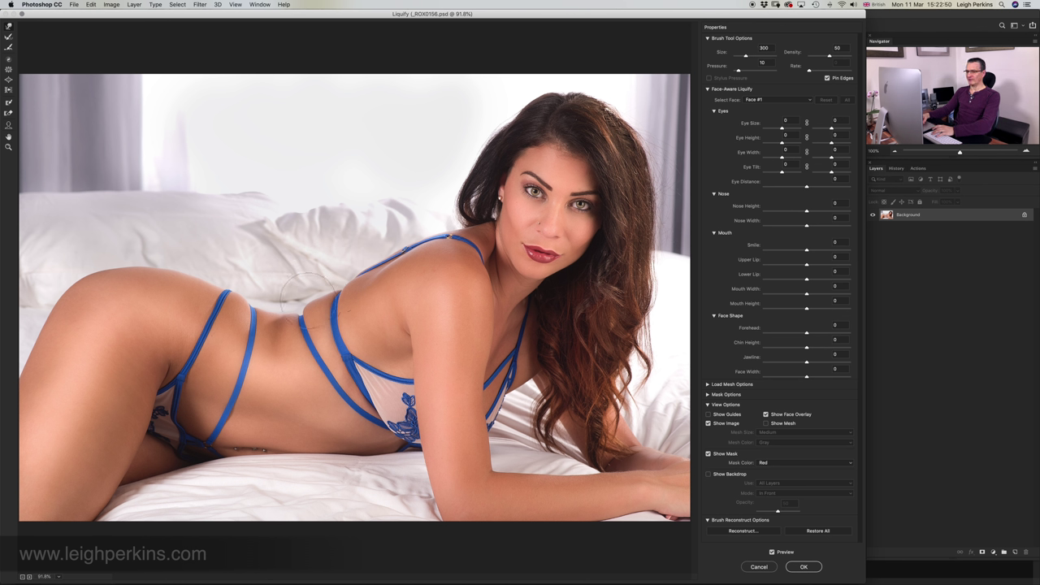
{"action": "key", "text": "bracketleft"}
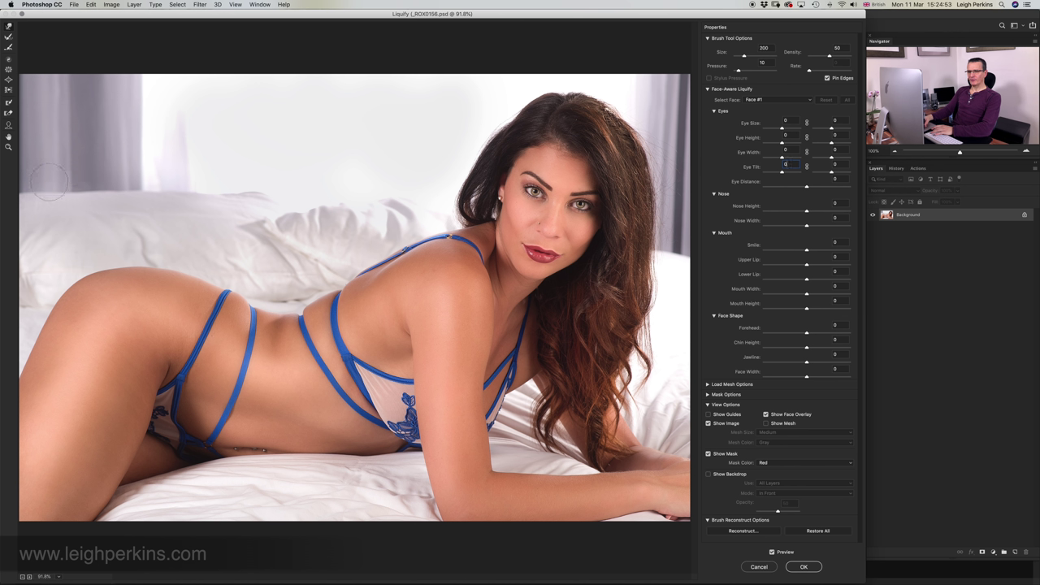
{"action": "key", "text": "bracketright"}
{"action": "key", "text": "bracketright"}
{"action": "key", "text": "bracketright"}
{"action": "key", "text": "bracketright"}
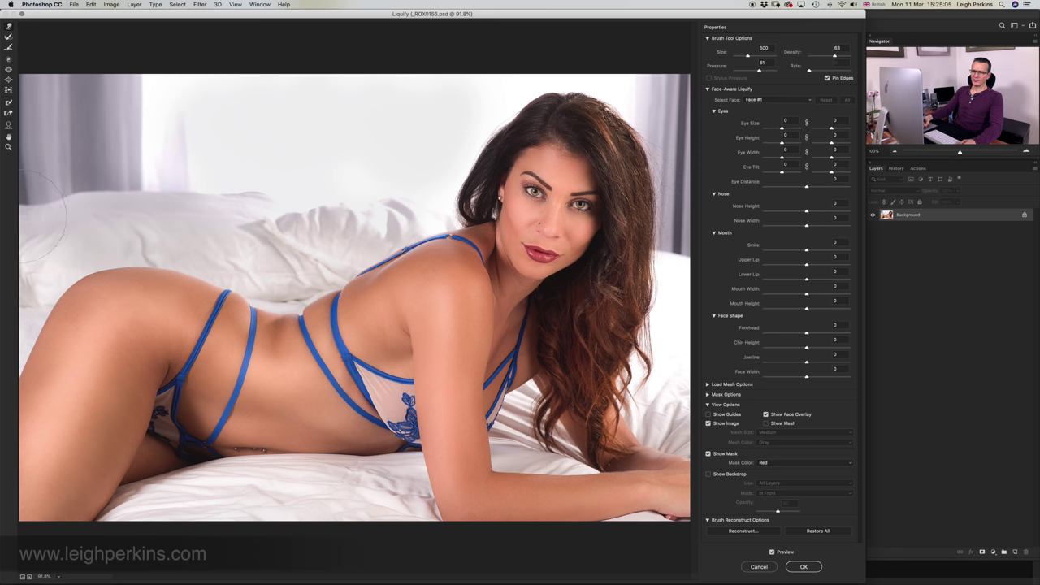
{"action": "left_click_drag", "start_coordinate": [51, 257], "coordinate": [41, 96]}
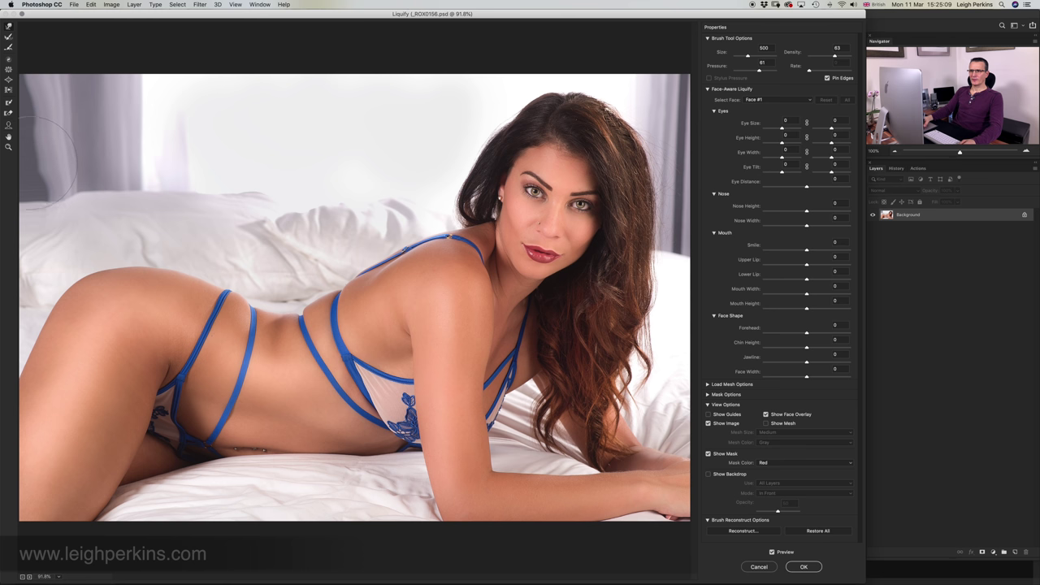
{"action": "mouse_move", "coordinate": [32, 163]}
{"action": "left_mouse_down"}
{"action": "mouse_move", "coordinate": [54, 204]}
{"action": "mouse_move", "coordinate": [41, 211]}
{"action": "mouse_move", "coordinate": [62, 190]}
{"action": "mouse_move", "coordinate": [43, 183]}
{"action": "mouse_move", "coordinate": [59, 162]}
{"action": "mouse_move", "coordinate": [45, 160]}
{"action": "mouse_move", "coordinate": [57, 114]}
{"action": "left_mouse_up"}
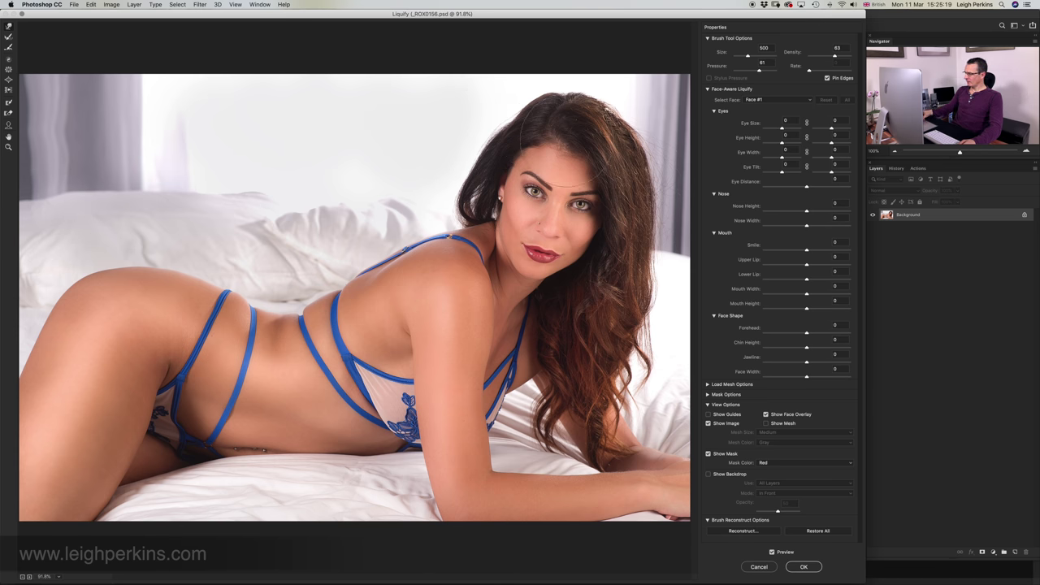
{"action": "key", "text": "super+z"}
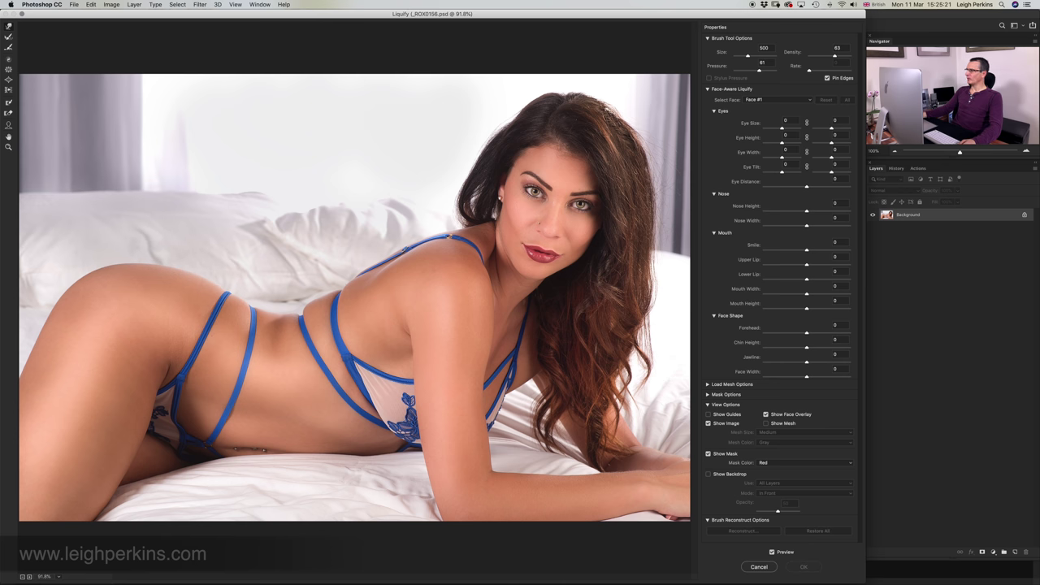
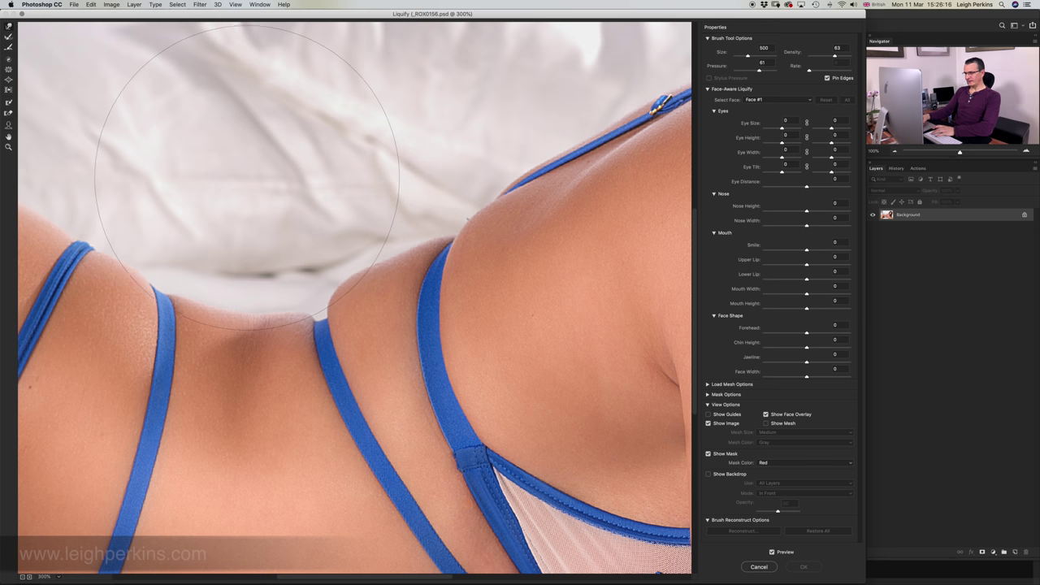
- Push the bulge on the back between the blue straps inward using Forward Warp with brush size 300 and pressure 30
{"action": "key", "text": "bracketleft"}
{"action": "key", "text": "bracketleft"}
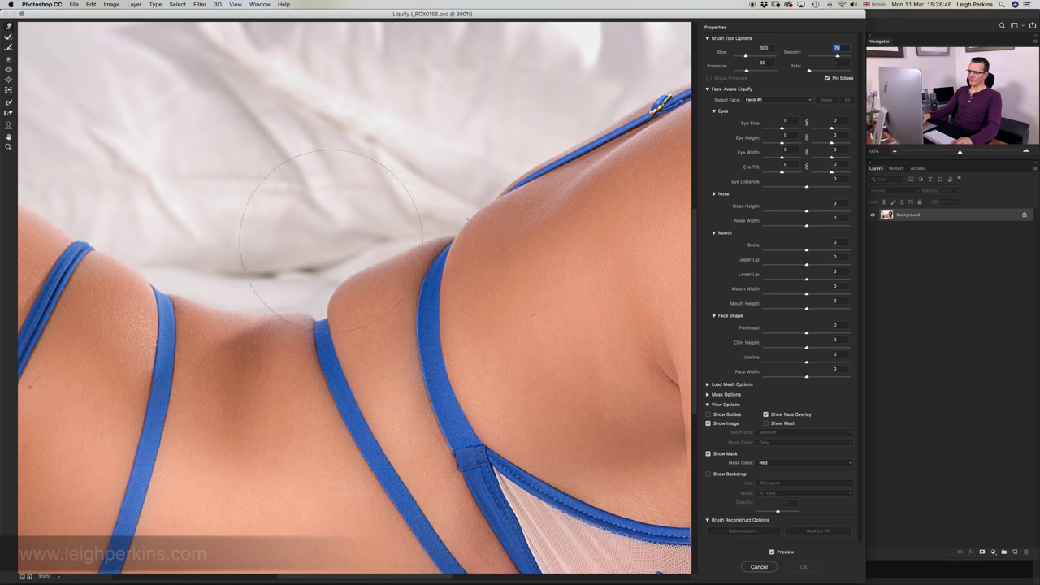
{"action": "left_click_drag", "start_coordinate": [358, 247], "coordinate": [361, 266]}
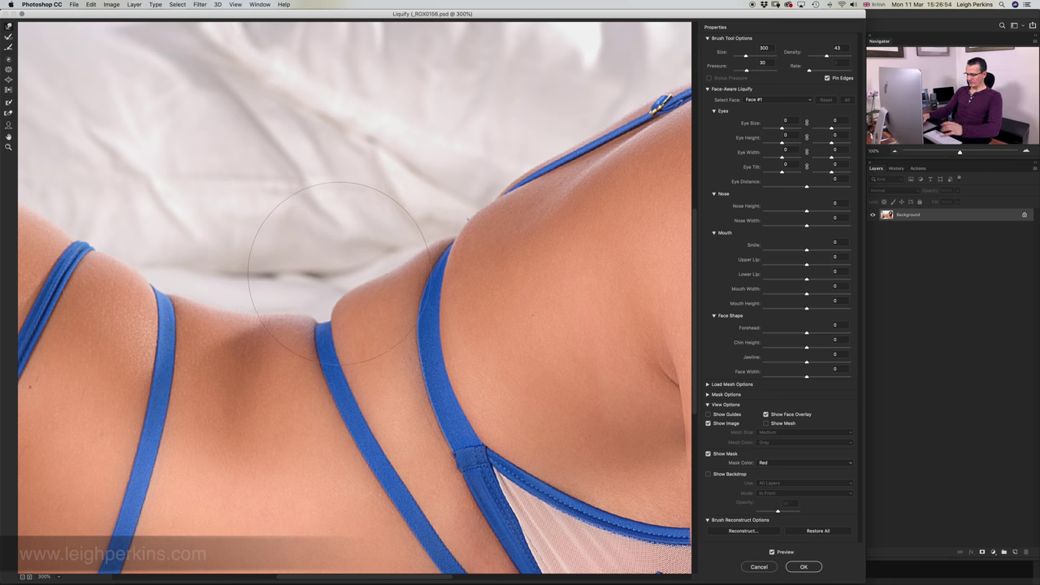
- Refine the outline of the back using Forward Warp at density 43 with progressively smaller brushes, from size 150 down to 35
{"action": "key", "text": "bracketleft"}
{"action": "key", "text": "bracketleft"}
{"action": "key", "text": "bracketleft"}
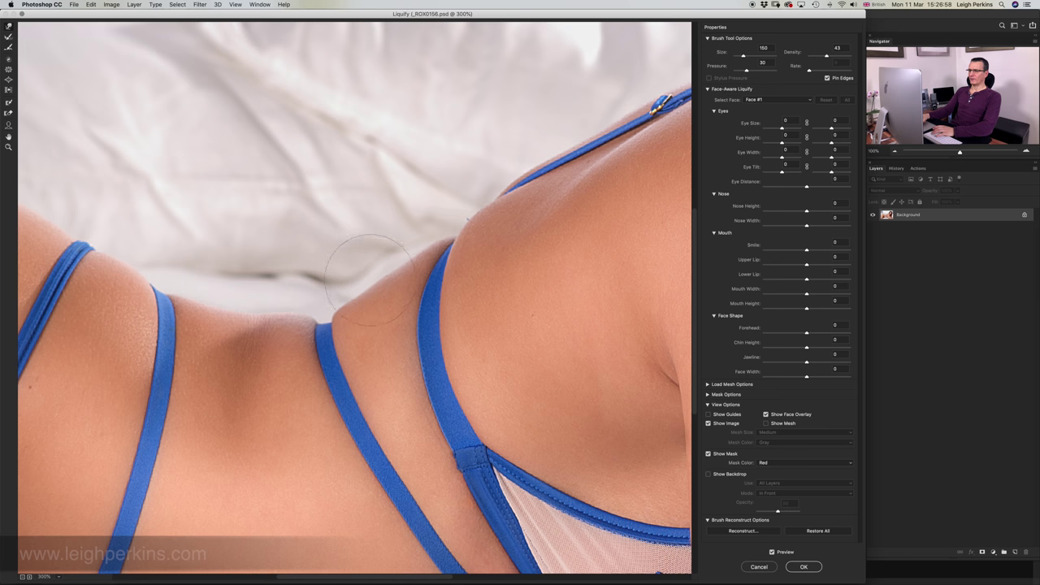
{"action": "key", "text": "bracketleft"}
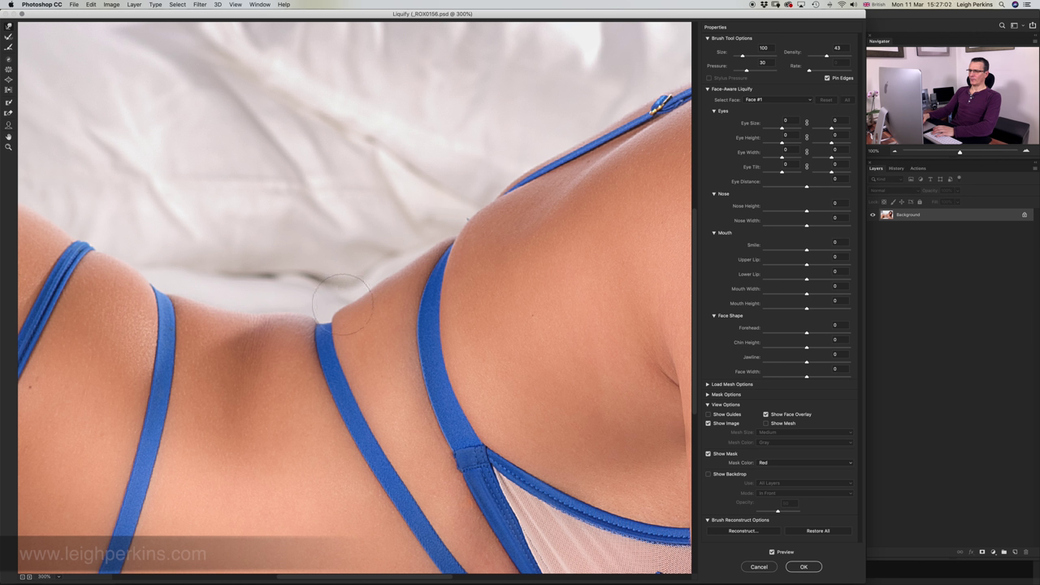
{"action": "key", "text": "bracketleft"}
{"action": "key", "text": "bracketleft"}
{"action": "key", "text": "bracketleft"}
{"action": "key", "text": "bracketleft"}
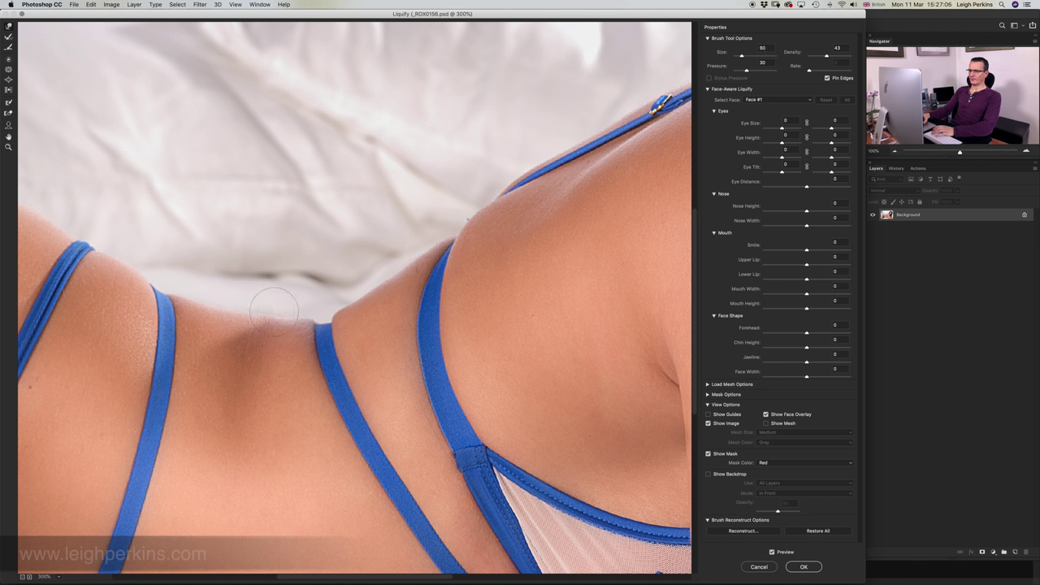
{"action": "key", "text": "bracketleft"}
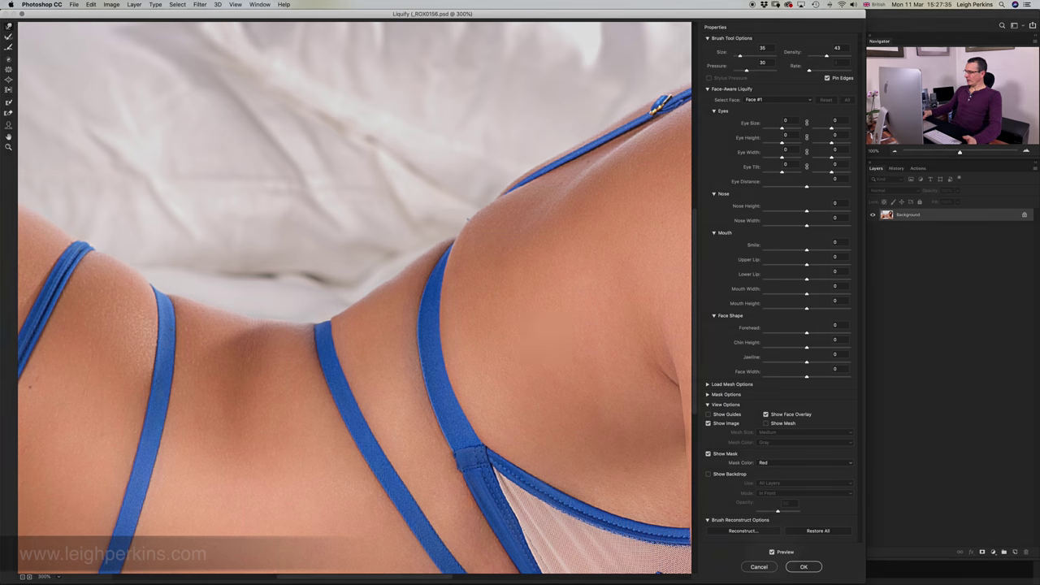
- Compare the warped outline of the back with the original image, leaving the preview on
{"action": "left_click", "coordinate": [797, 566]}
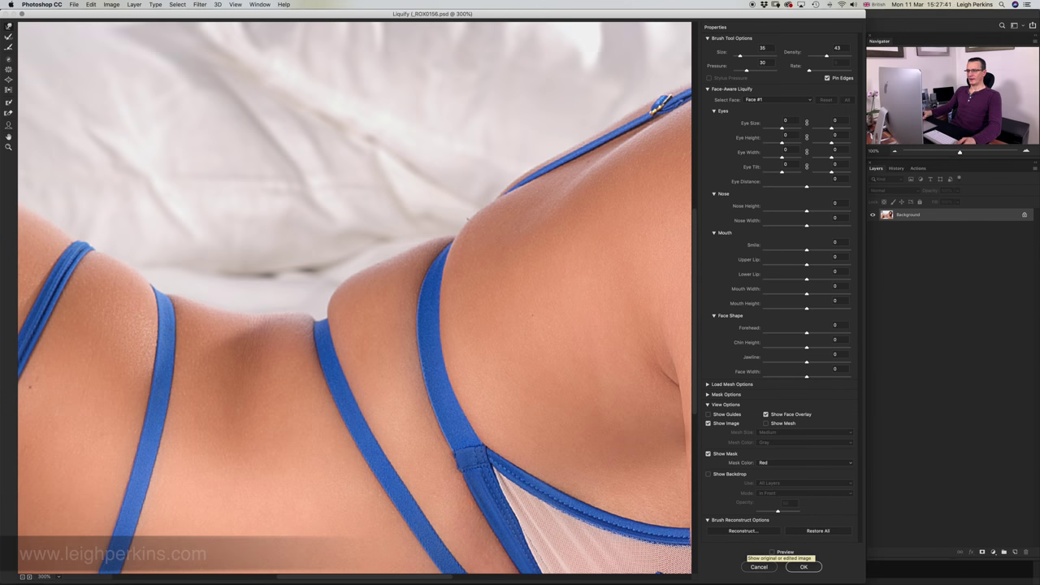
{"action": "left_click", "coordinate": [772, 552]}
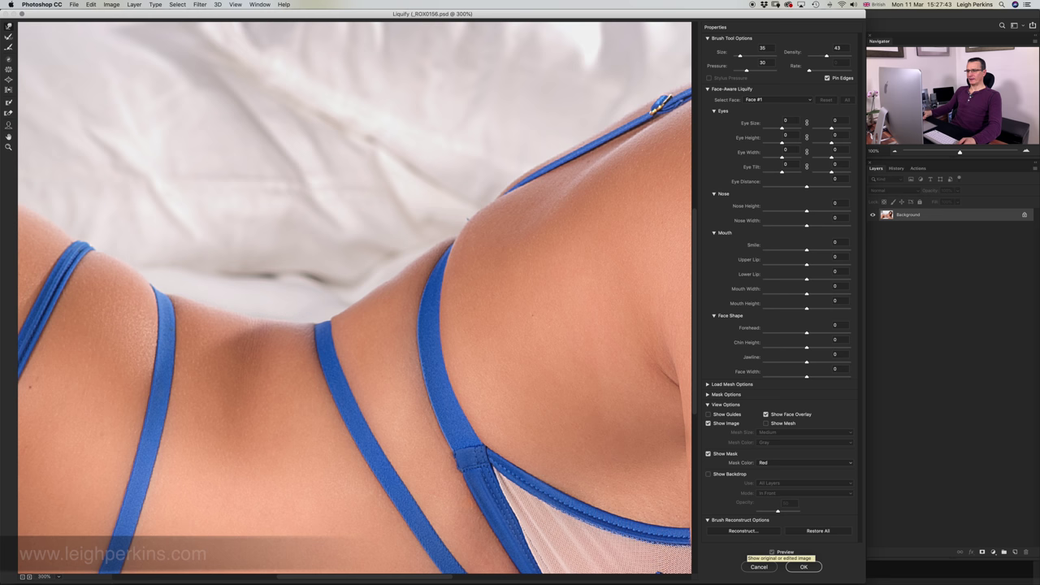
{"action": "left_click", "coordinate": [772, 552]}
{"action": "left_click", "coordinate": [772, 552]}
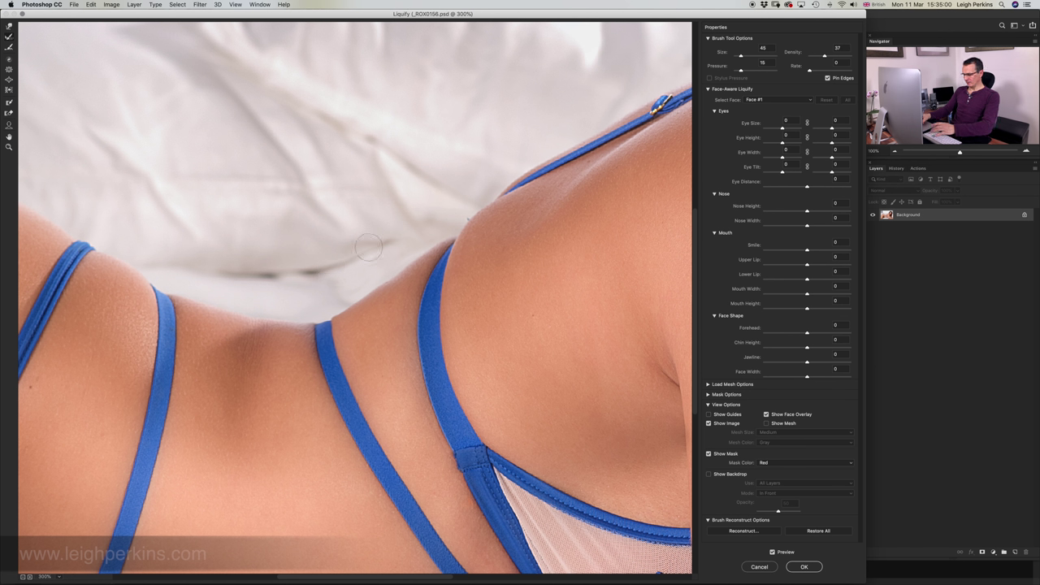
- Enlarge the Reconstruct brush to size 60 and repeatedly check the back's outline before and after the edits
{"action": "key", "text": "bracketright"}
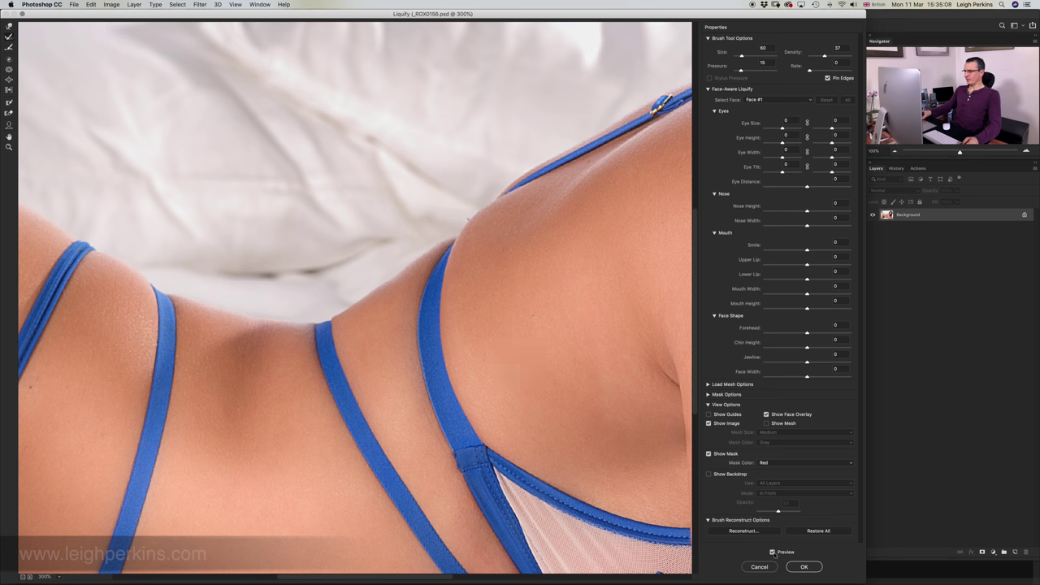
{"action": "left_click", "coordinate": [773, 553]}
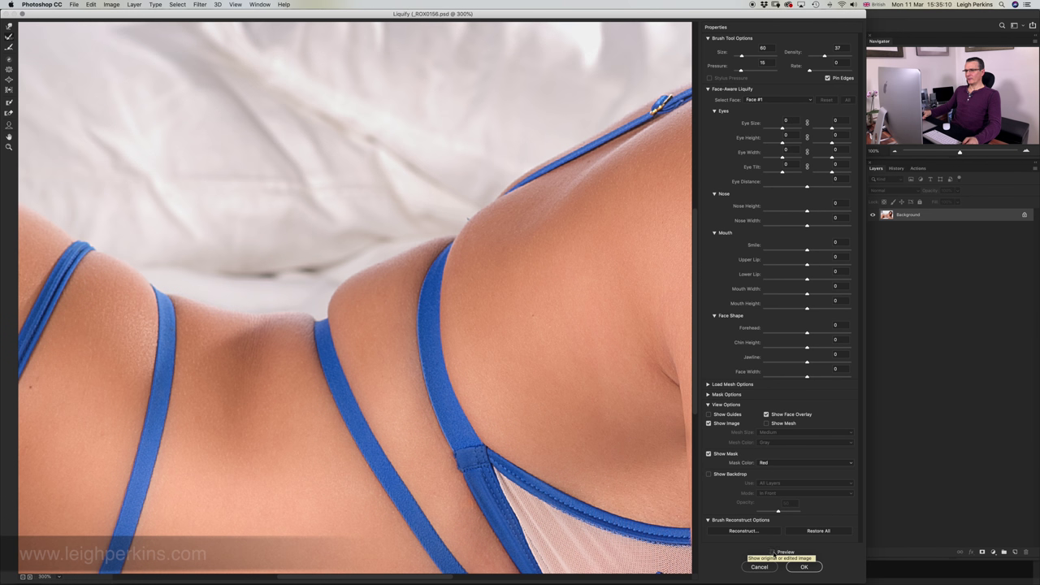
{"action": "left_click", "coordinate": [773, 552]}
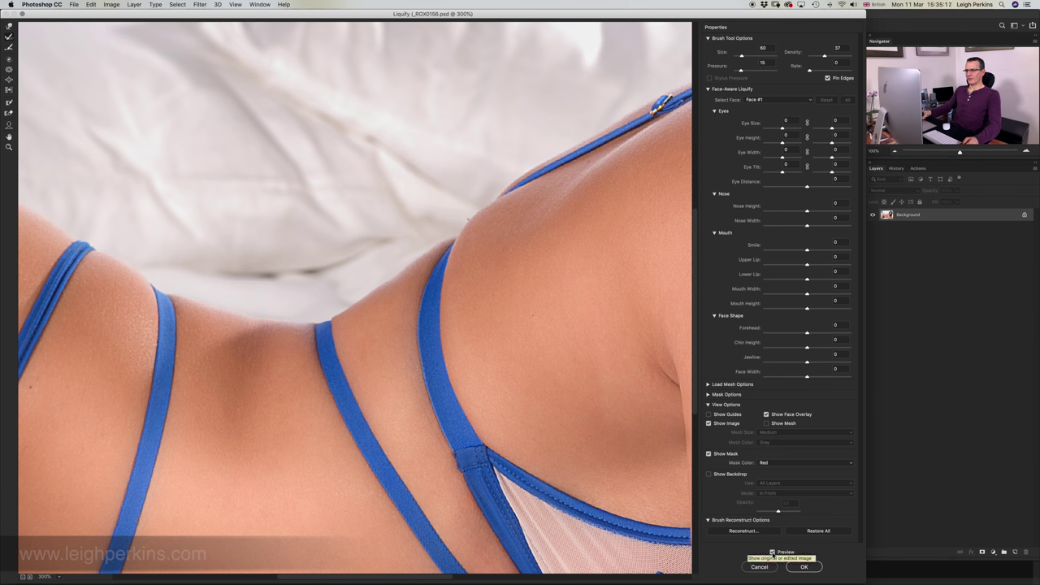
{"action": "left_click", "coordinate": [773, 553]}
{"action": "left_click", "coordinate": [773, 553]}
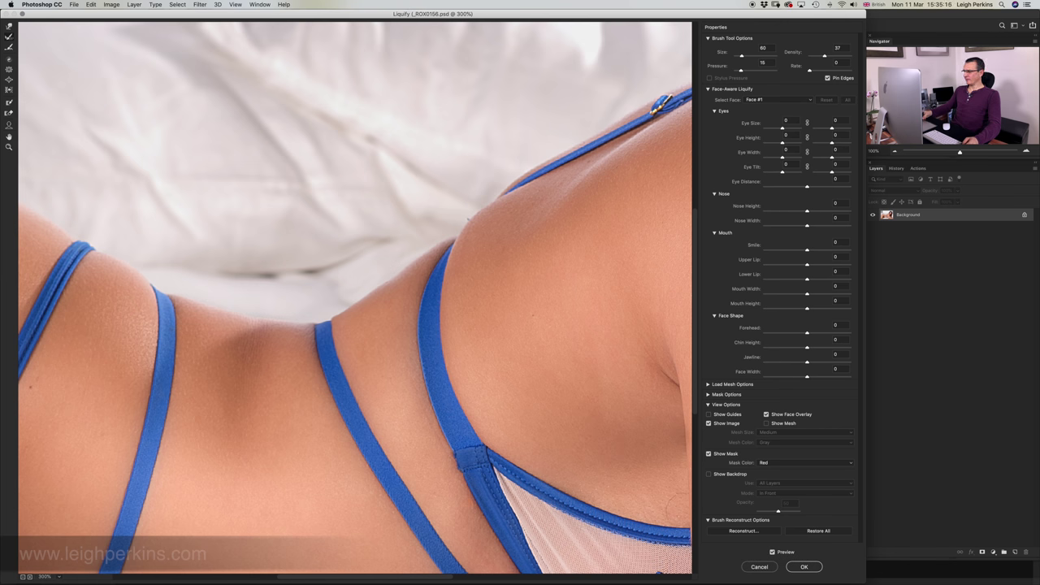
{"action": "left_click", "coordinate": [772, 553]}
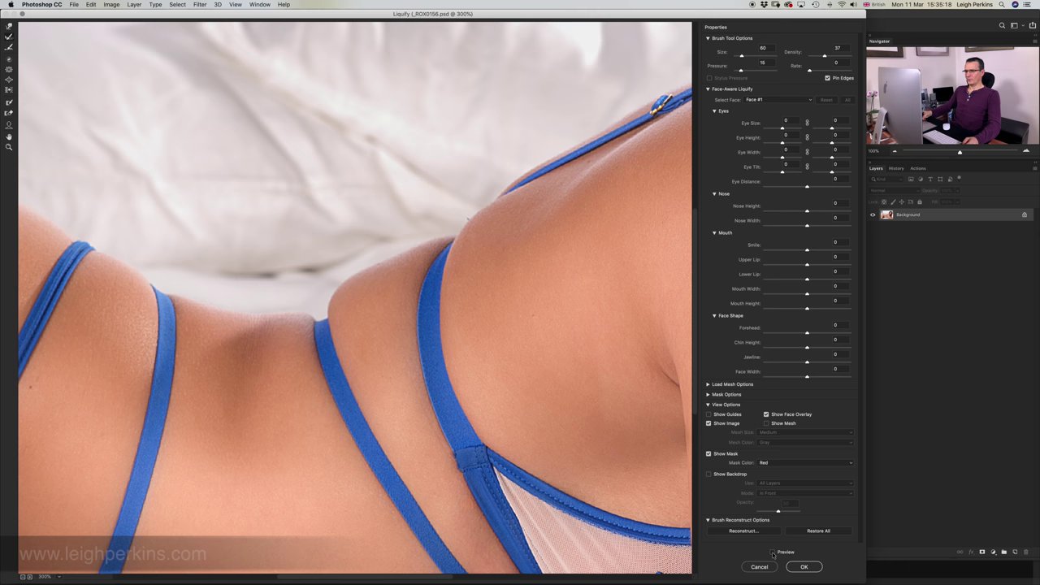
{"action": "left_click", "coordinate": [773, 553]}
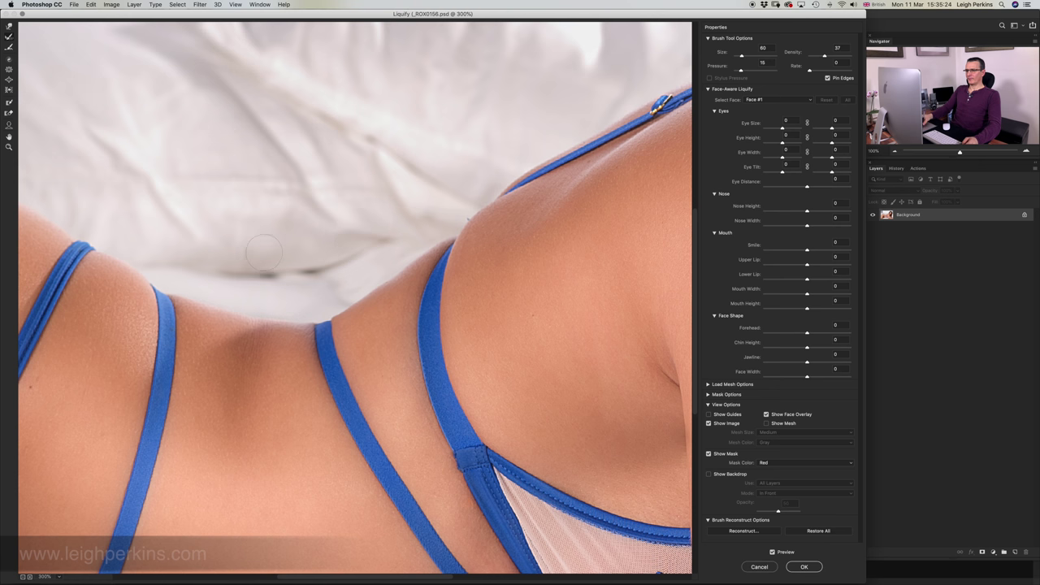
{"action": "left_click", "coordinate": [773, 552]}
{"action": "left_click", "coordinate": [773, 553]}
{"action": "left_click", "coordinate": [773, 553]}
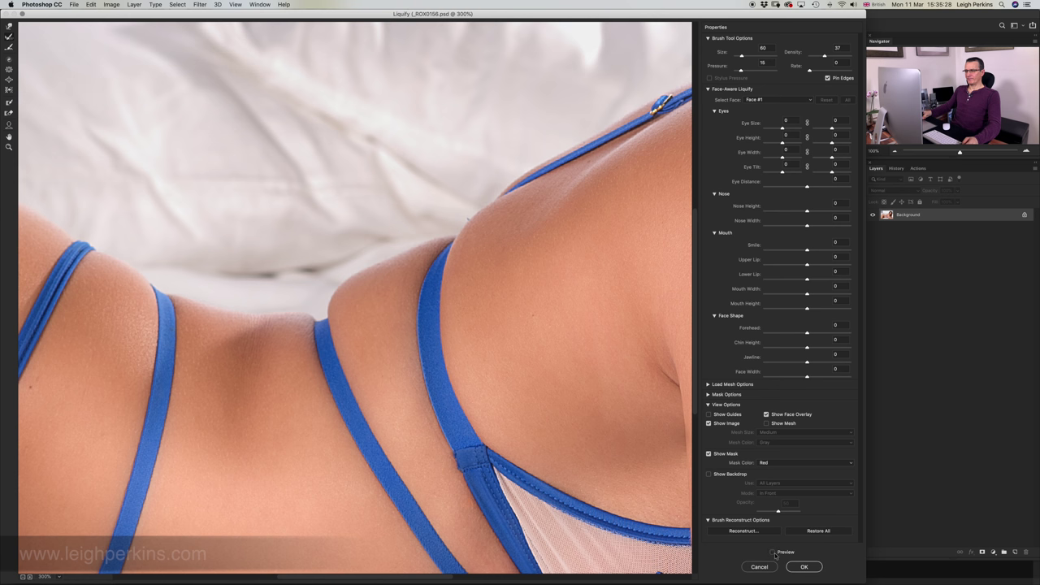
{"action": "left_click", "coordinate": [772, 553]}
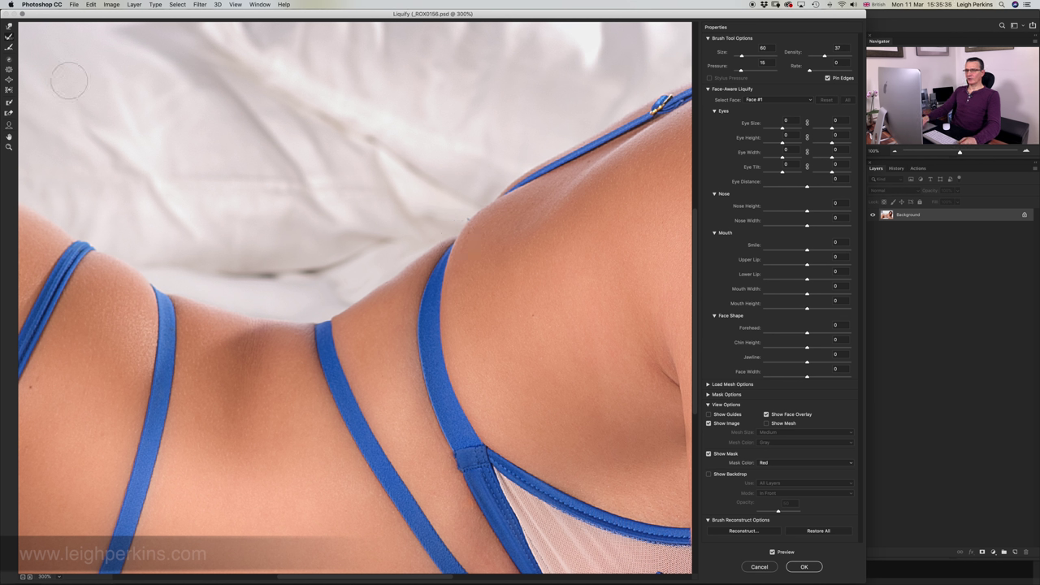
- Select the Reconstruct tool and lower the overall reconstruction amount to about 38 to partially revert the warping
{"action": "left_click", "coordinate": [9, 37]}
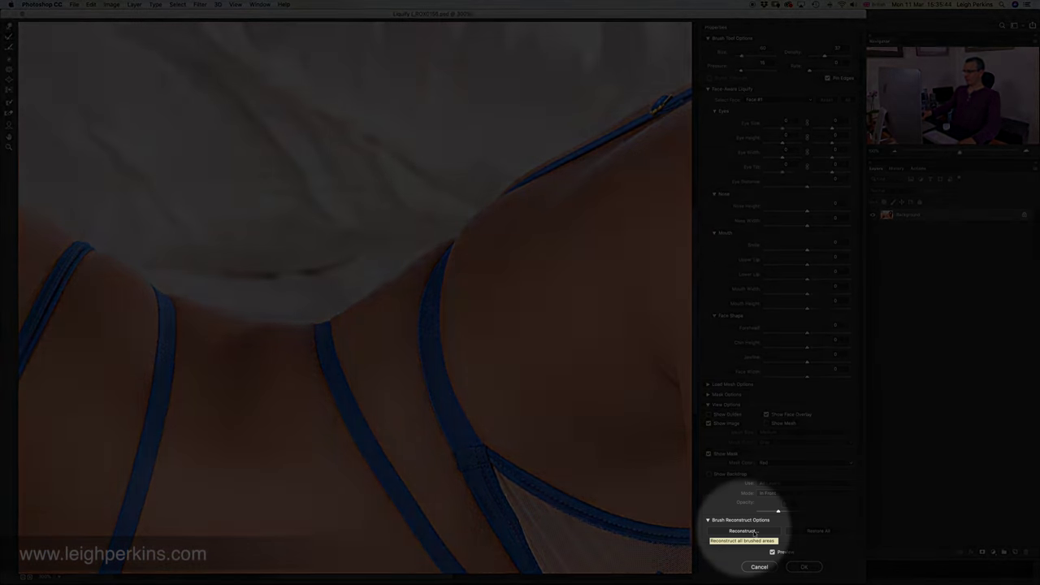
{"action": "left_click", "coordinate": [754, 533]}
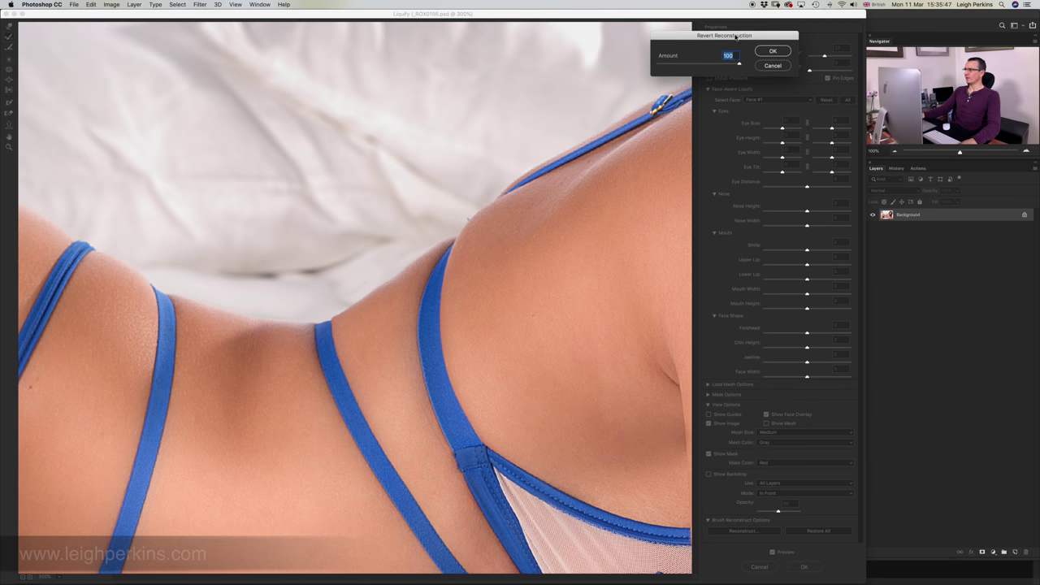
{"action": "left_click_drag", "start_coordinate": [736, 37], "coordinate": [742, 29]}
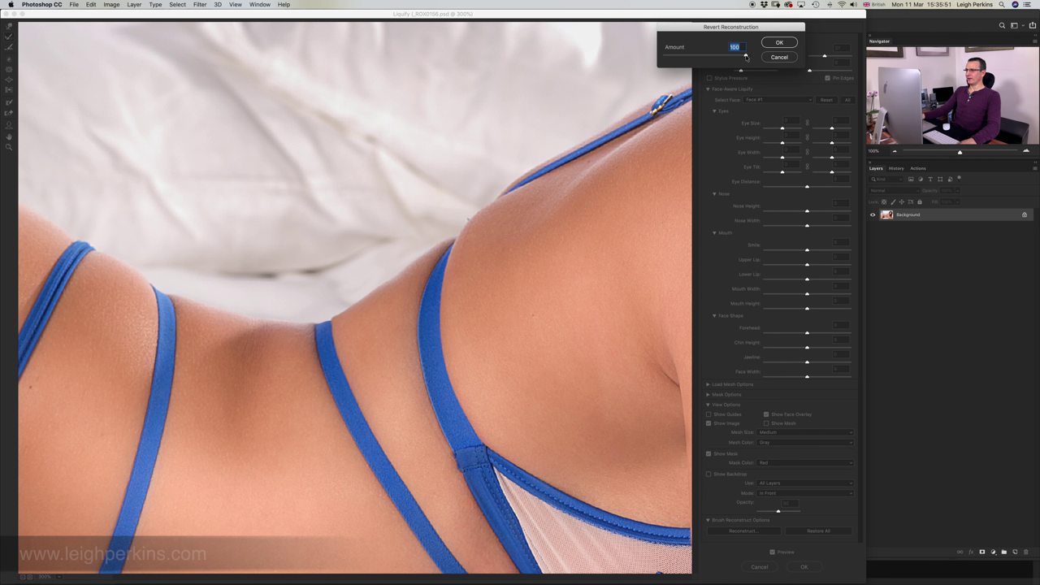
{"action": "left_click_drag", "start_coordinate": [745, 56], "coordinate": [695, 60]}
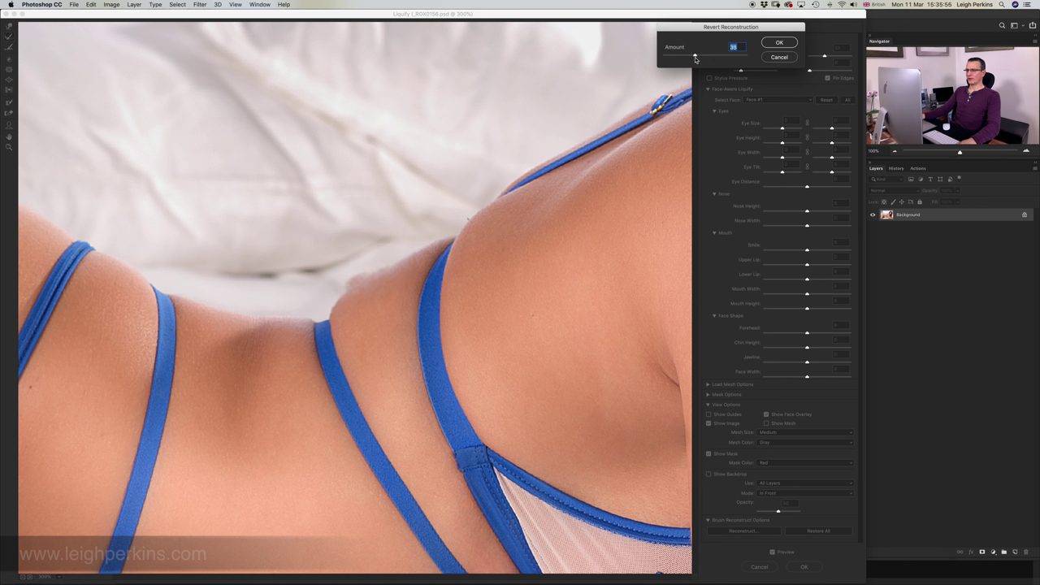
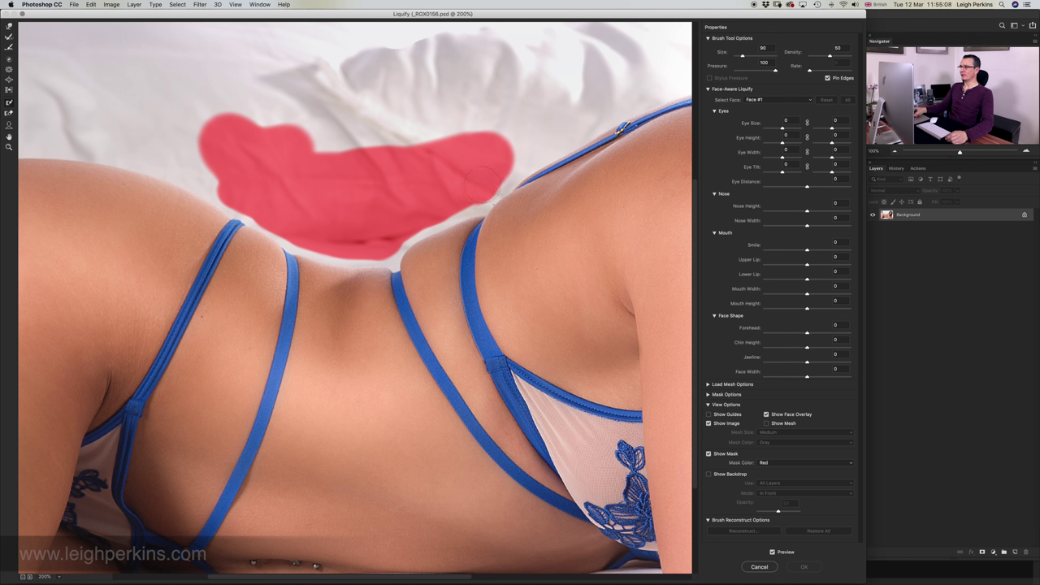
- Extend the freeze mask over the bedding toward the shoulder strap using brush size 90 and pressure 100
{"action": "left_click_drag", "start_coordinate": [454, 211], "coordinate": [441, 200]}
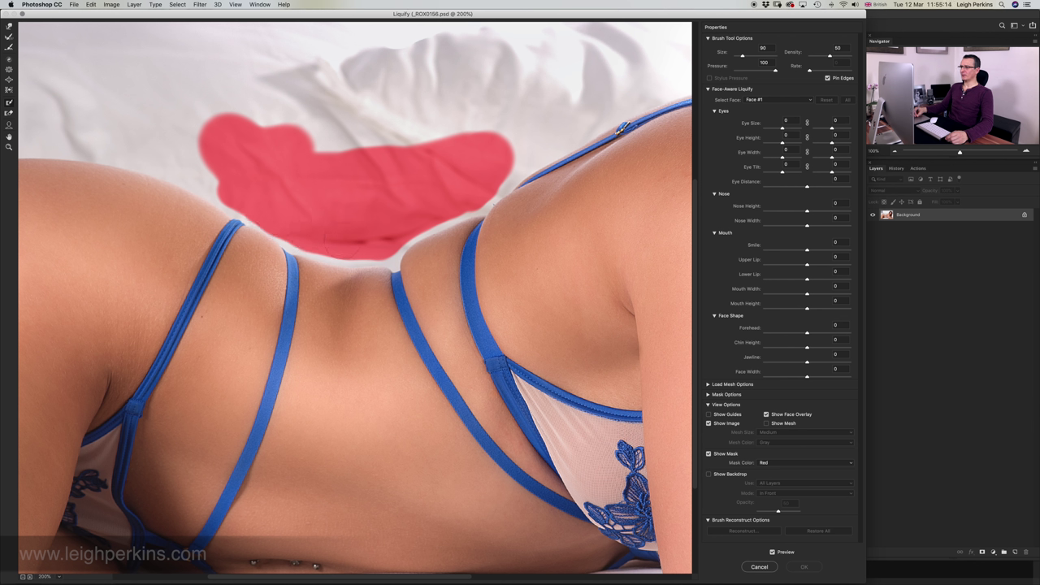
{"action": "mouse_move", "coordinate": [422, 142]}
{"action": "left_mouse_down"}
{"action": "mouse_move", "coordinate": [497, 171]}
{"action": "mouse_move", "coordinate": [503, 163]}
{"action": "mouse_move", "coordinate": [485, 184]}
{"action": "mouse_move", "coordinate": [505, 145]}
{"action": "left_mouse_up"}
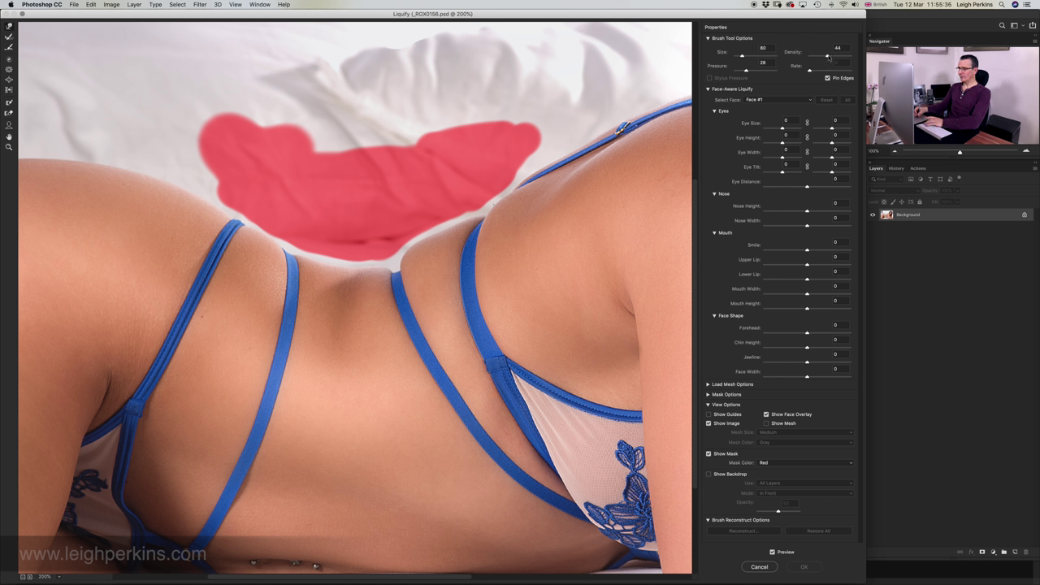
- Smooth the bulge between the back straps using Forward Warp at density 34 and pressure 55, adjusting the brush size as needed
{"action": "left_click_drag", "start_coordinate": [825, 57], "coordinate": [826, 57]}
{"action": "left_click_drag", "start_coordinate": [746, 70], "coordinate": [753, 72]}
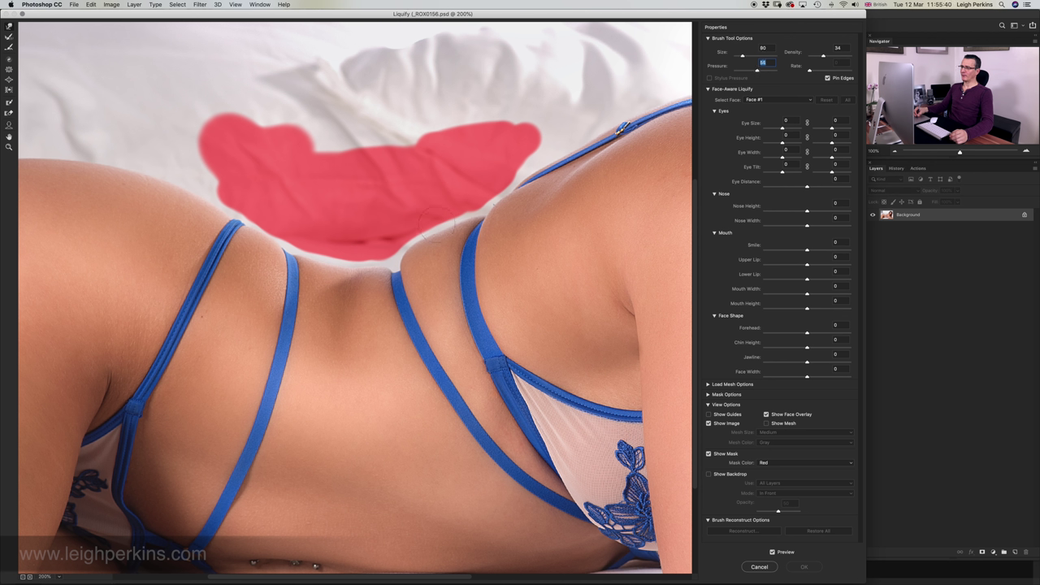
{"action": "key", "text": "Return"}
{"action": "key", "text": "bracketright"}
{"action": "key", "text": "bracketright"}
{"action": "key", "text": "bracketright"}
{"action": "key", "text": "bracketright"}
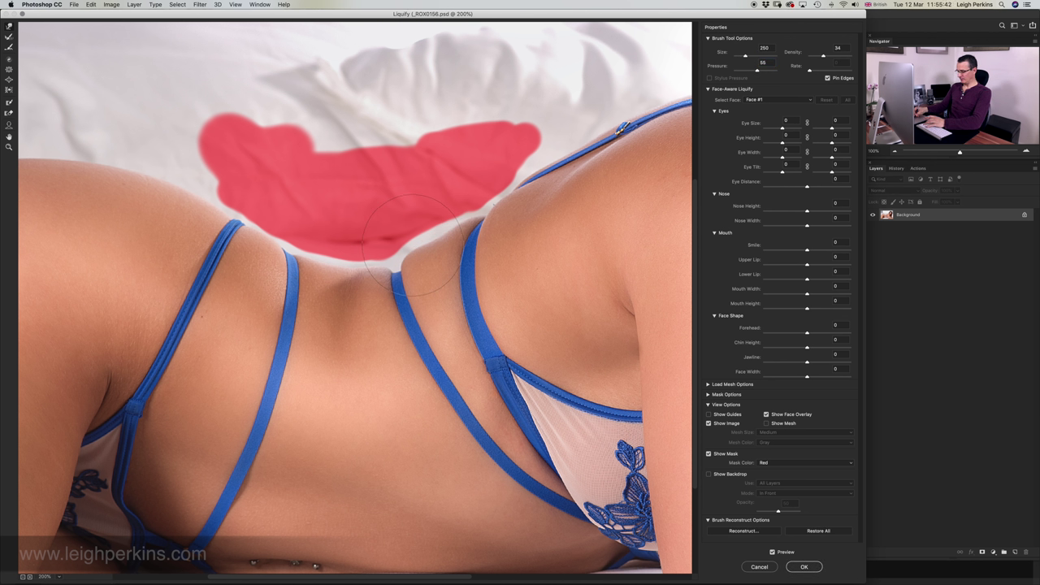
{"action": "key", "text": "bracketleft"}
{"action": "left_click_drag", "start_coordinate": [412, 248], "coordinate": [462, 209]}
{"action": "left_click_drag", "start_coordinate": [432, 242], "coordinate": [433, 244]}
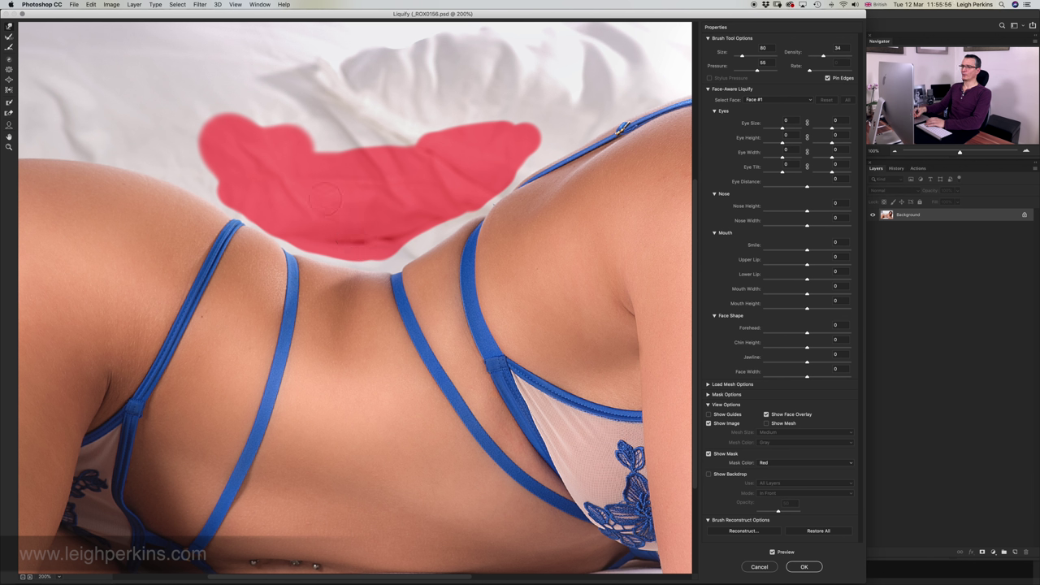
{"action": "key", "text": "bracketleft"}
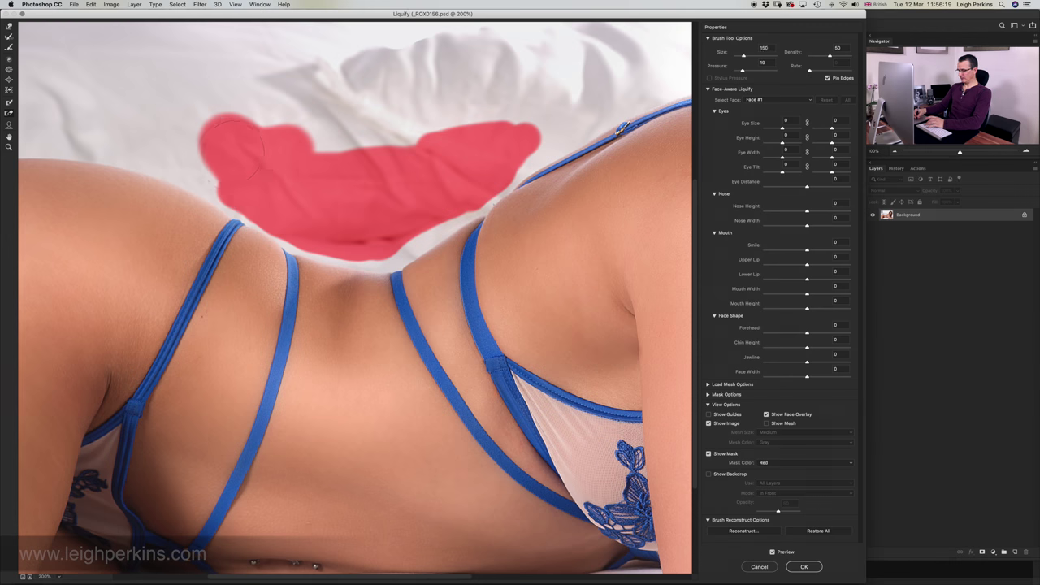
- Thaw the frozen area of the bedding and compare the reshaped back with the original image
{"action": "mouse_move", "coordinate": [210, 144]}
{"action": "left_mouse_down"}
{"action": "mouse_move", "coordinate": [264, 124]}
{"action": "mouse_move", "coordinate": [244, 170]}
{"action": "mouse_move", "coordinate": [258, 197]}
{"action": "mouse_move", "coordinate": [292, 173]}
{"action": "mouse_move", "coordinate": [364, 187]}
{"action": "mouse_move", "coordinate": [275, 222]}
{"action": "mouse_move", "coordinate": [388, 234]}
{"action": "mouse_move", "coordinate": [455, 207]}
{"action": "mouse_move", "coordinate": [515, 145]}
{"action": "mouse_move", "coordinate": [383, 179]}
{"action": "mouse_move", "coordinate": [448, 147]}
{"action": "mouse_move", "coordinate": [465, 209]}
{"action": "mouse_move", "coordinate": [403, 223]}
{"action": "mouse_move", "coordinate": [435, 179]}
{"action": "mouse_move", "coordinate": [511, 146]}
{"action": "mouse_move", "coordinate": [514, 128]}
{"action": "mouse_move", "coordinate": [495, 182]}
{"action": "mouse_move", "coordinate": [474, 162]}
{"action": "mouse_move", "coordinate": [399, 163]}
{"action": "mouse_move", "coordinate": [430, 193]}
{"action": "mouse_move", "coordinate": [473, 166]}
{"action": "mouse_move", "coordinate": [374, 196]}
{"action": "left_mouse_up"}
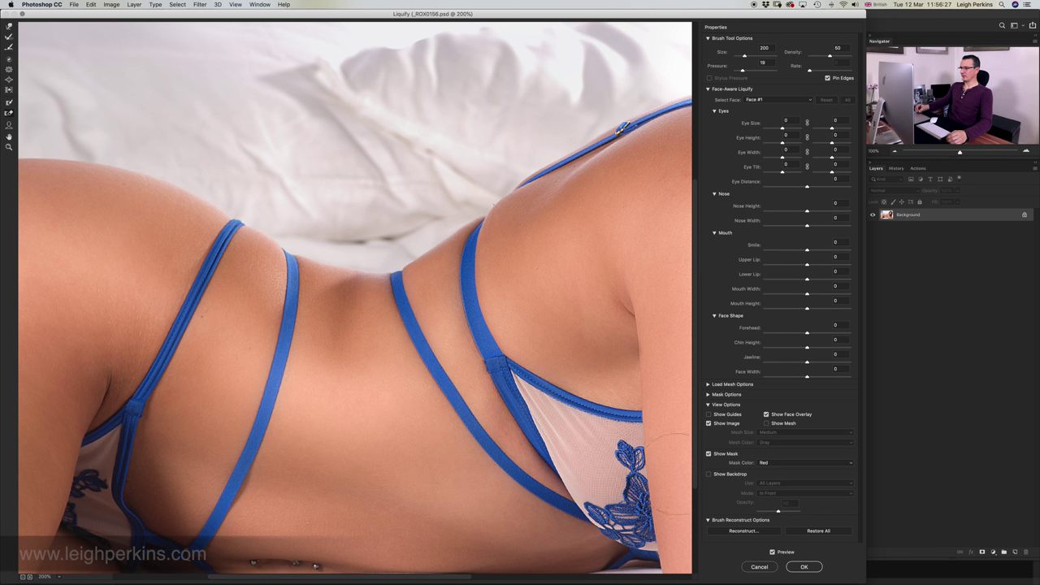
{"action": "left_click", "coordinate": [772, 553]}
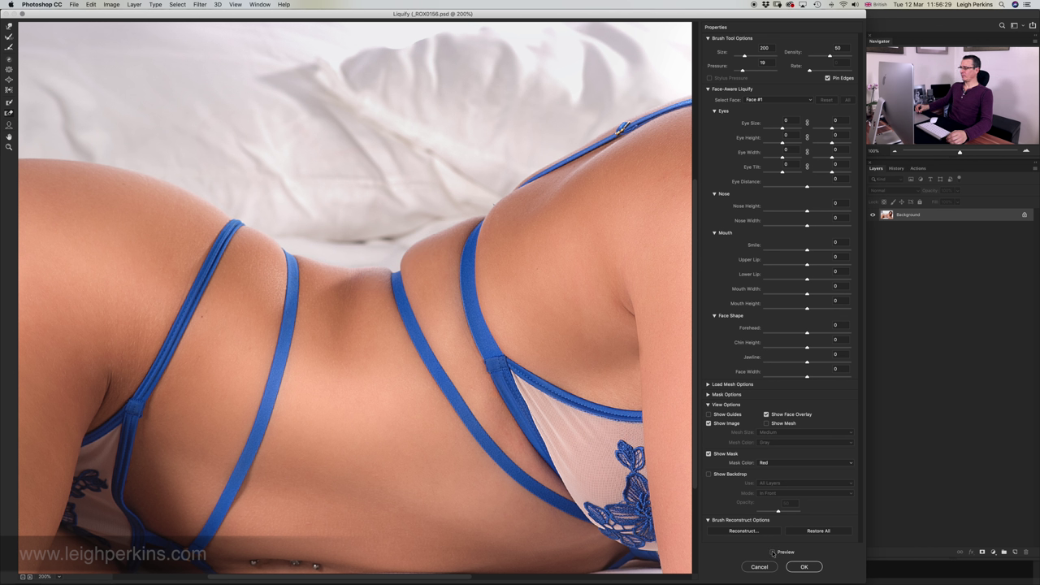
{"action": "left_click", "coordinate": [772, 552]}
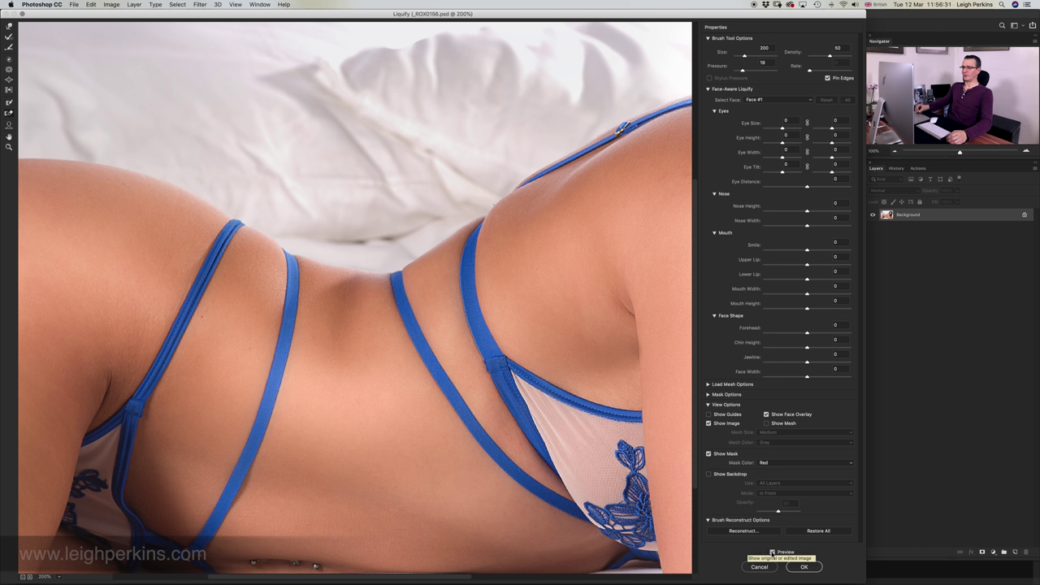
{"action": "left_click", "coordinate": [772, 553]}
{"action": "left_click", "coordinate": [773, 552]}
{"action": "left_click", "coordinate": [773, 552]}
{"action": "left_click", "coordinate": [772, 553]}
{"action": "left_click", "coordinate": [773, 553]}
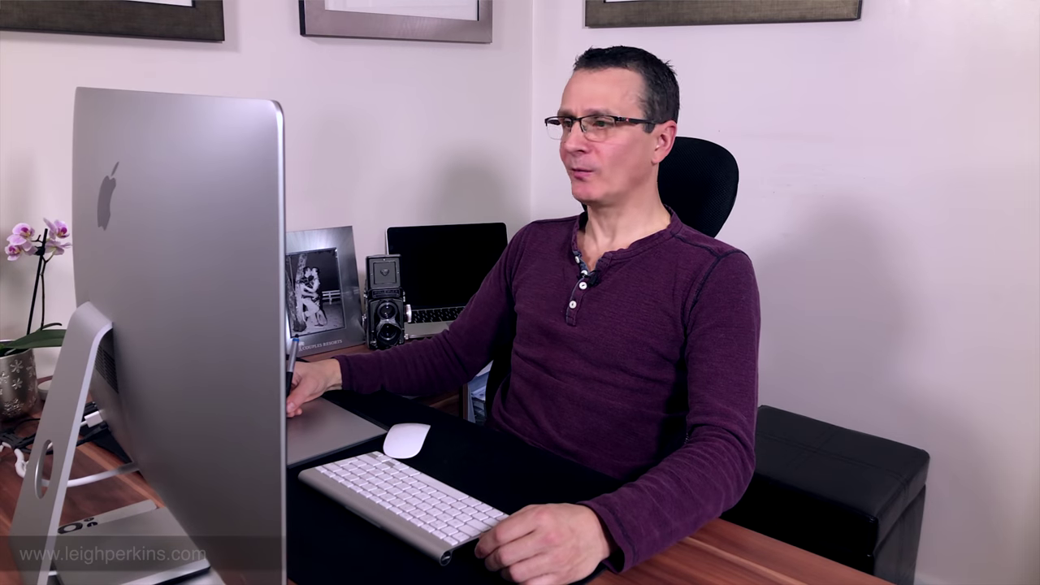